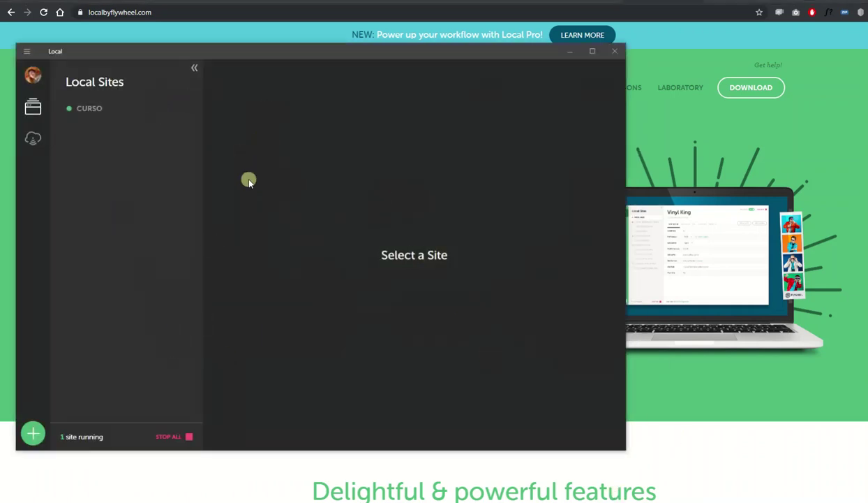
Start a new Local site named Teste2 and expand its advanced options.
drag(242, 48, 297, 53)
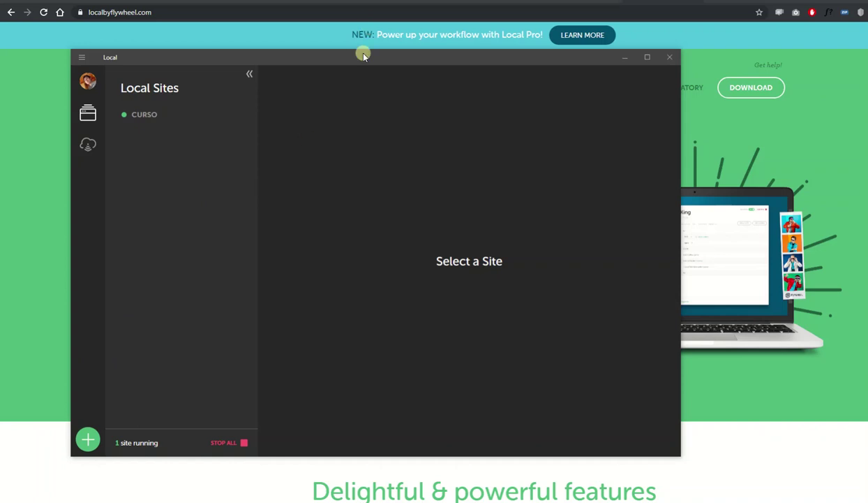
drag(361, 56, 413, 40)
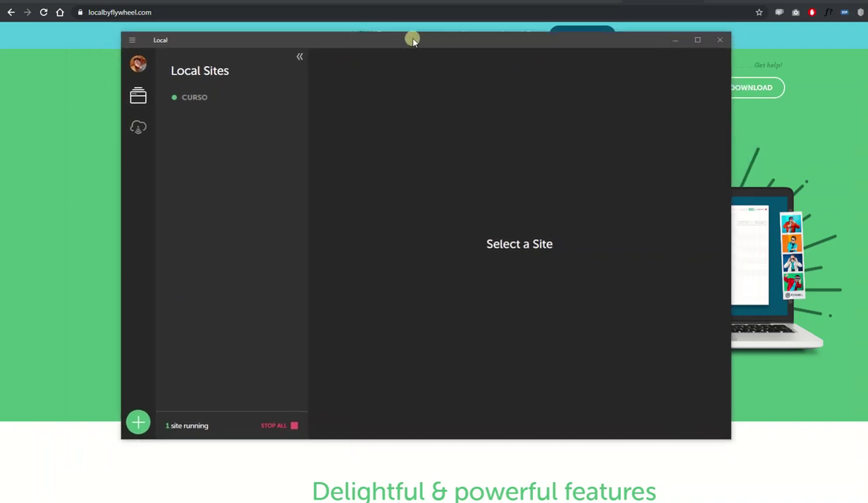
click(138, 422)
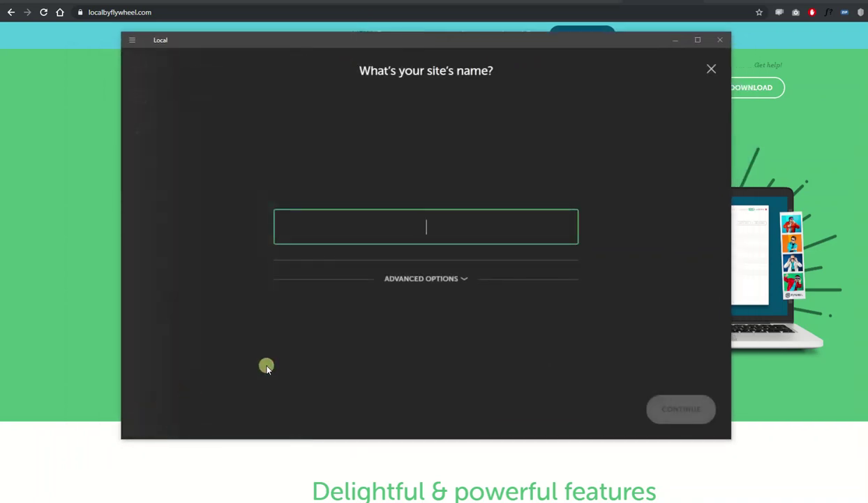
text(Teste2)
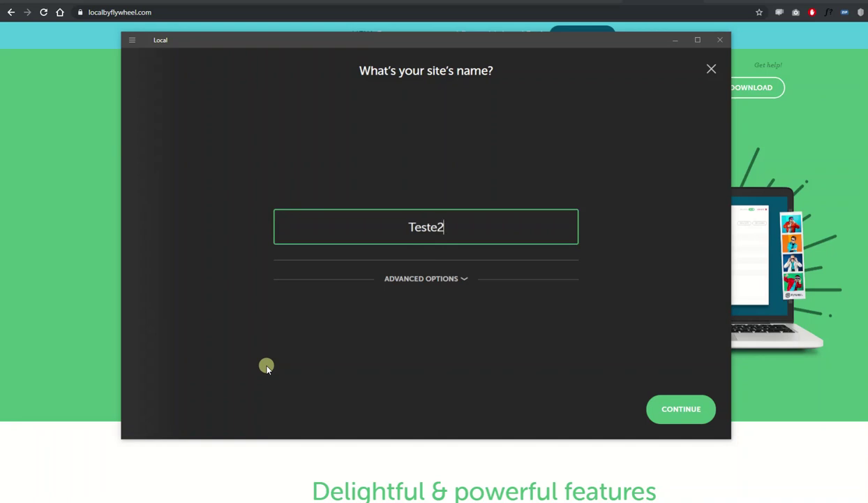
click(443, 279)
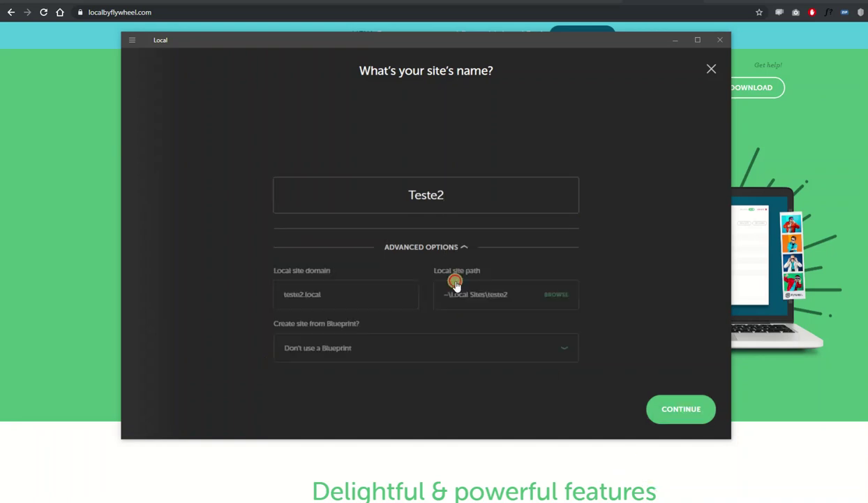
Set the WordPress username to admin and enter a password, revealing it.
click(450, 230)
click(664, 423)
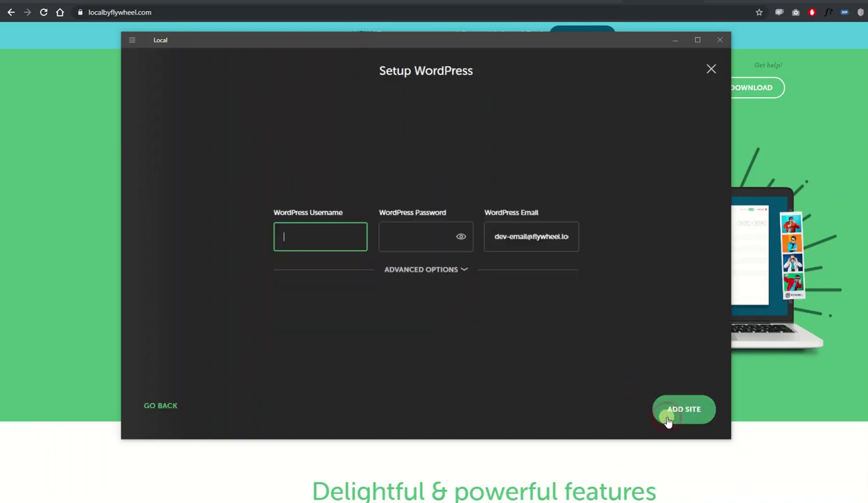
click(355, 249)
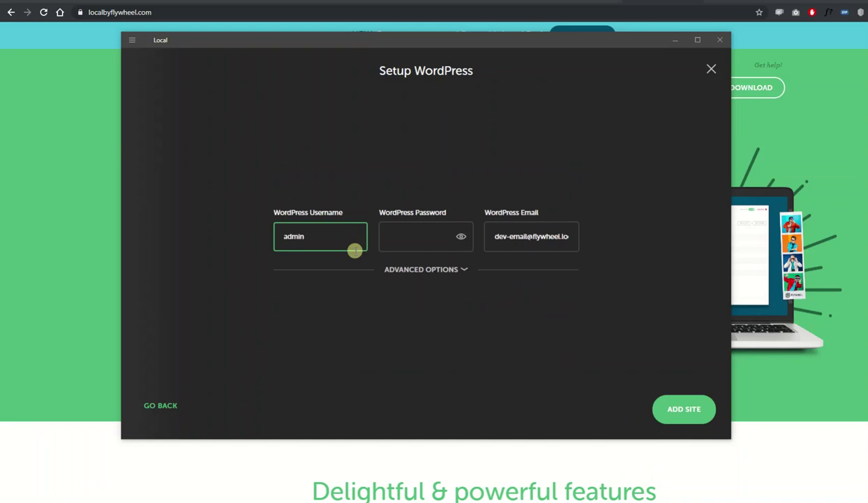
key(Tab)
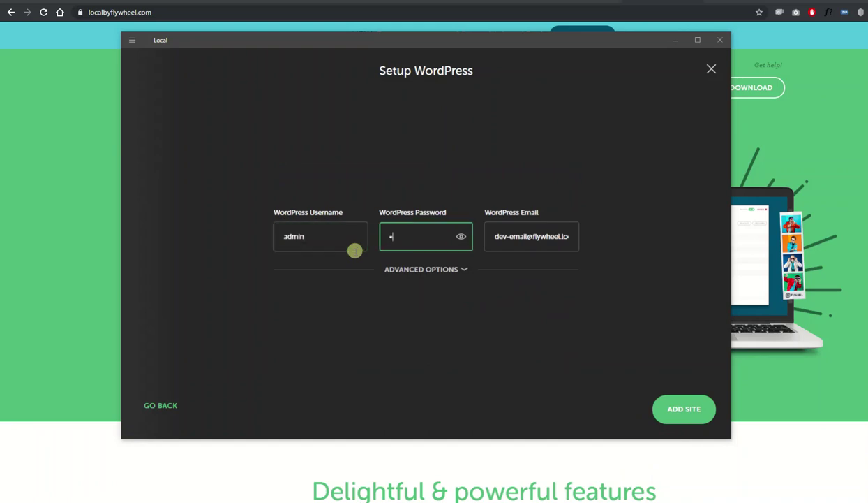
click(461, 241)
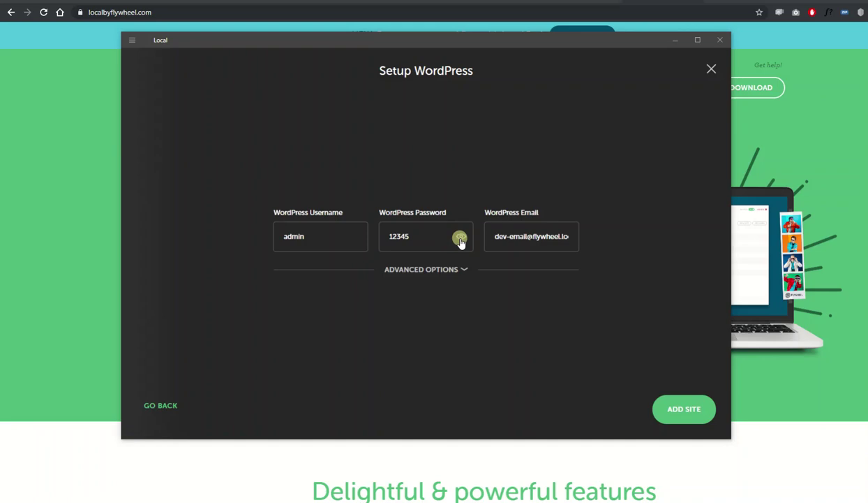
Keep the site single-site (multisite: No) and add Teste2.
click(448, 269)
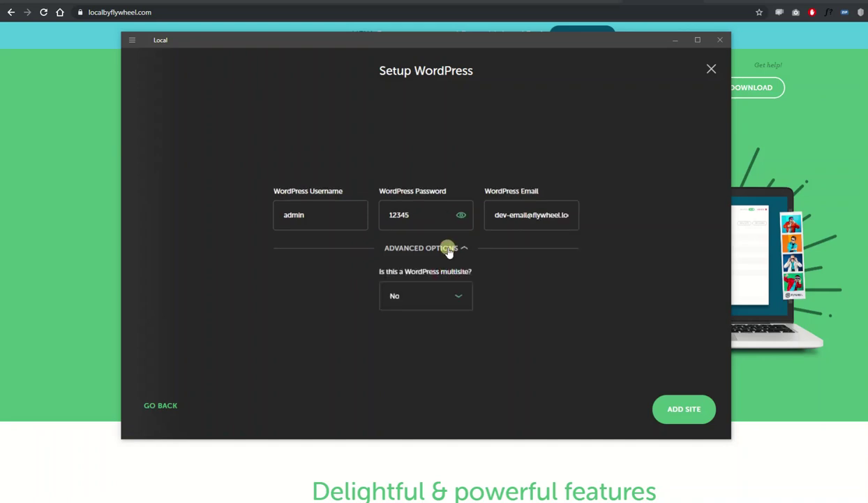
click(449, 249)
click(683, 410)
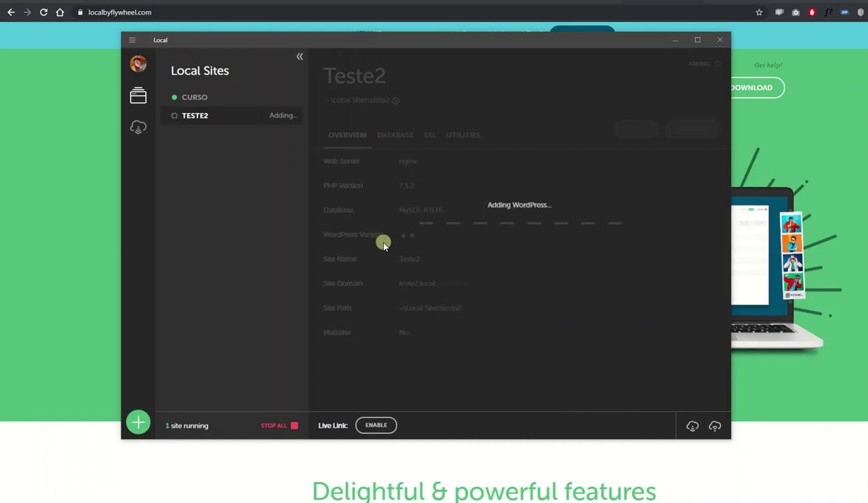
Open the Curso site's WordPress admin and go to Appearance > Themes.
click(197, 98)
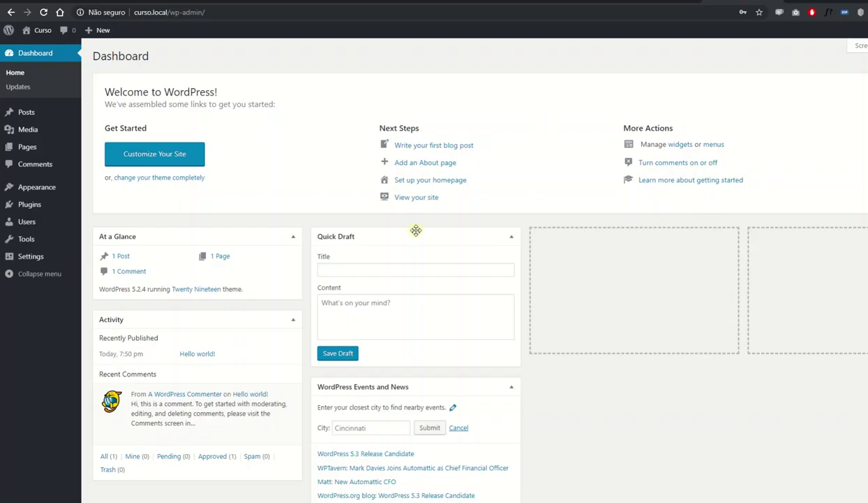
scroll(405, 293, down, 1)
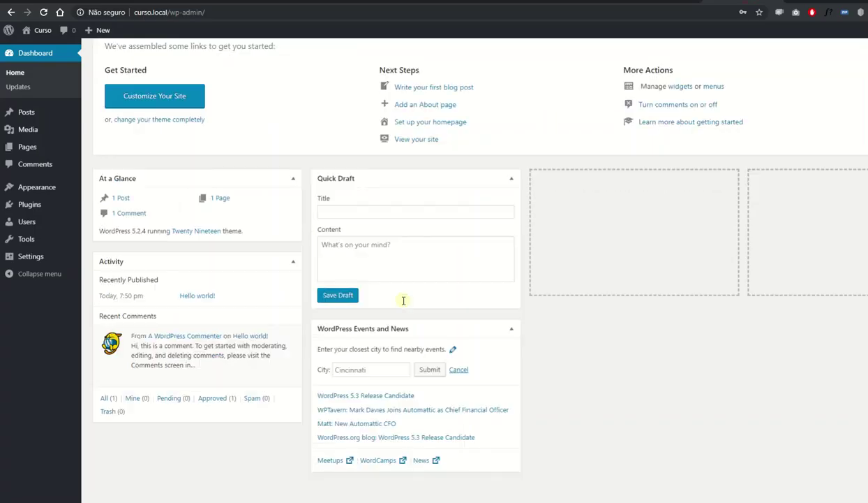
scroll(403, 303, up, 1)
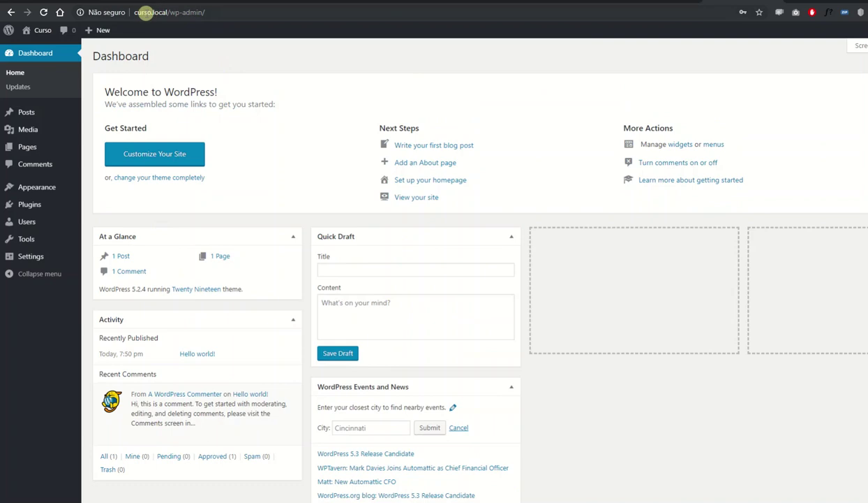
click(210, 14)
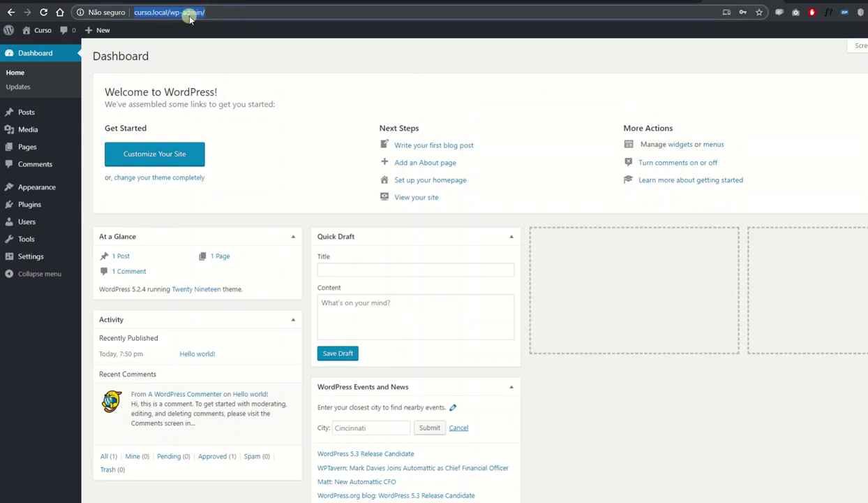
click(220, 59)
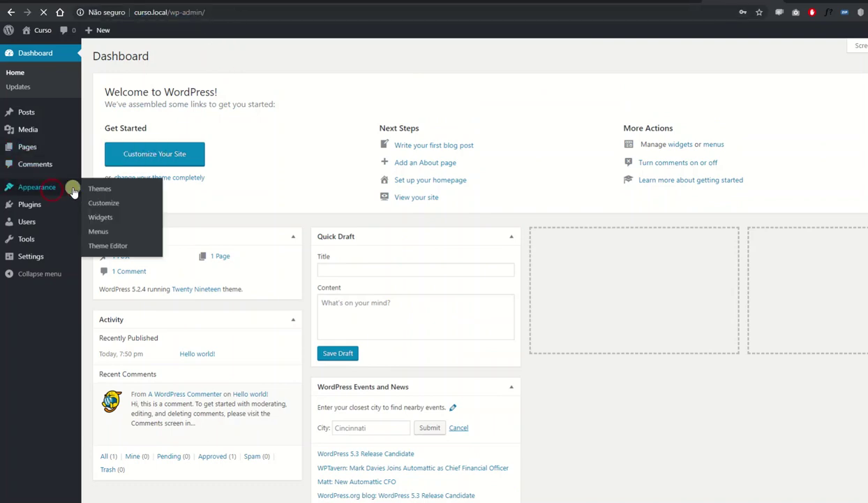
click(98, 186)
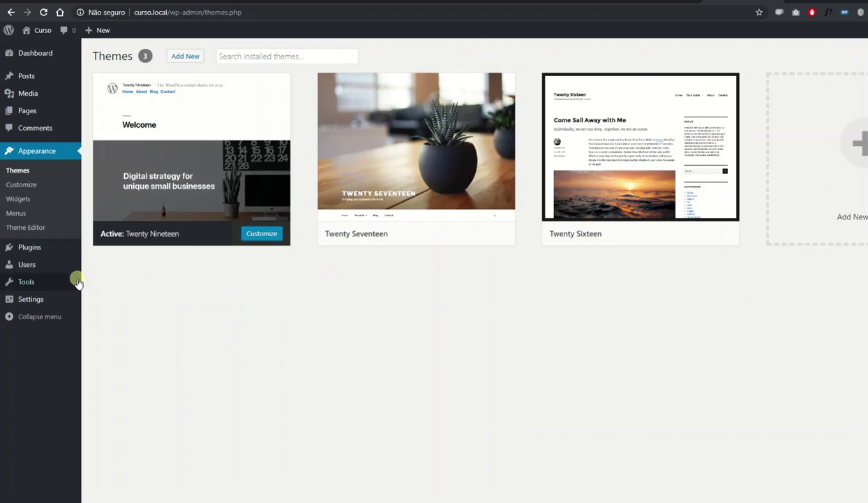
Choose Português do Brasil as the site language in General Settings.
mouse_move(49, 298)
click(96, 302)
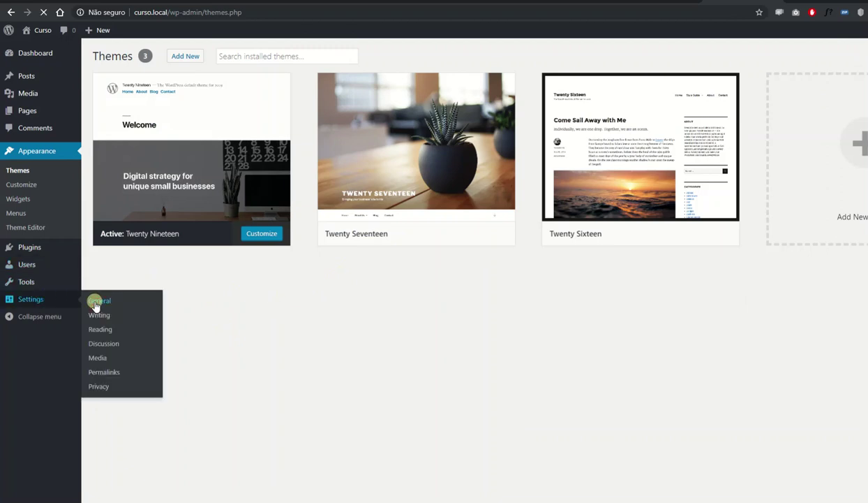
scroll(272, 265, down, 2)
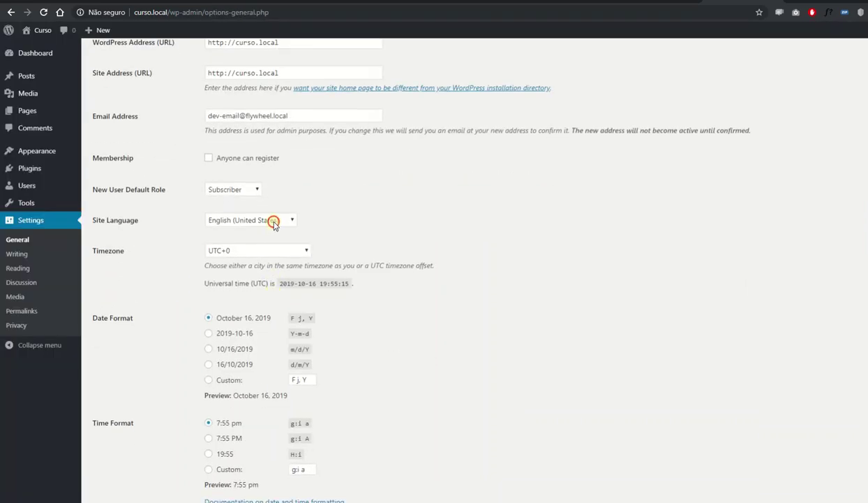
click(274, 222)
key(p)
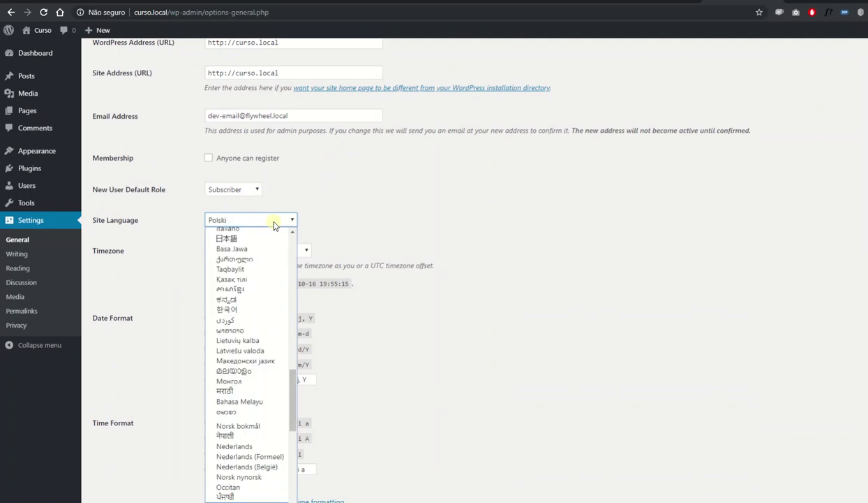
key(Down)
key(Down)
key(Return)
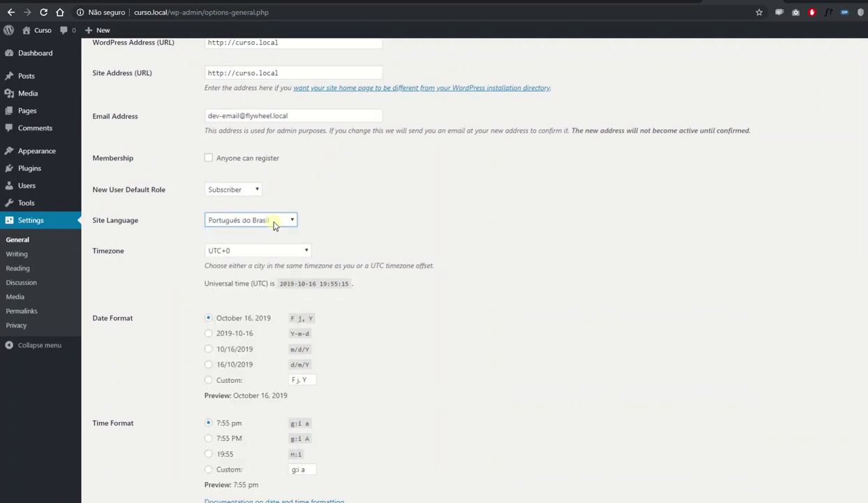
Save the General Settings and check the site's front-page address.
scroll(187, 305, down, 3)
click(123, 459)
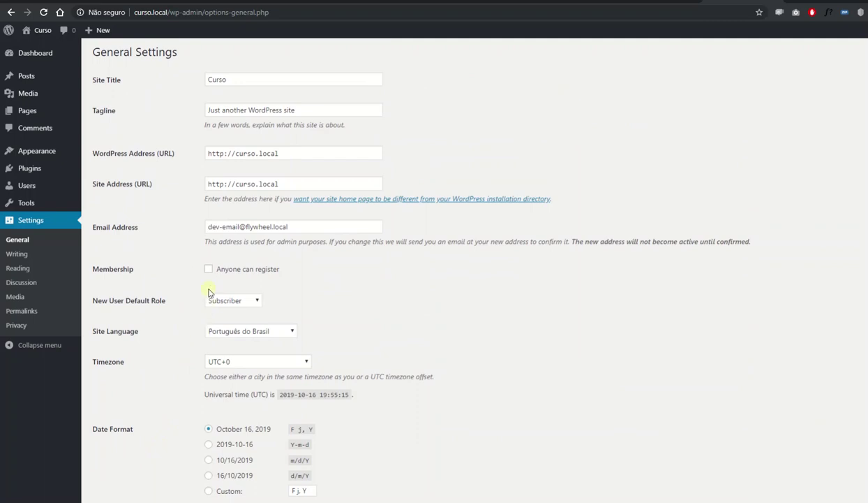
scroll(204, 284, down, 3)
click(118, 462)
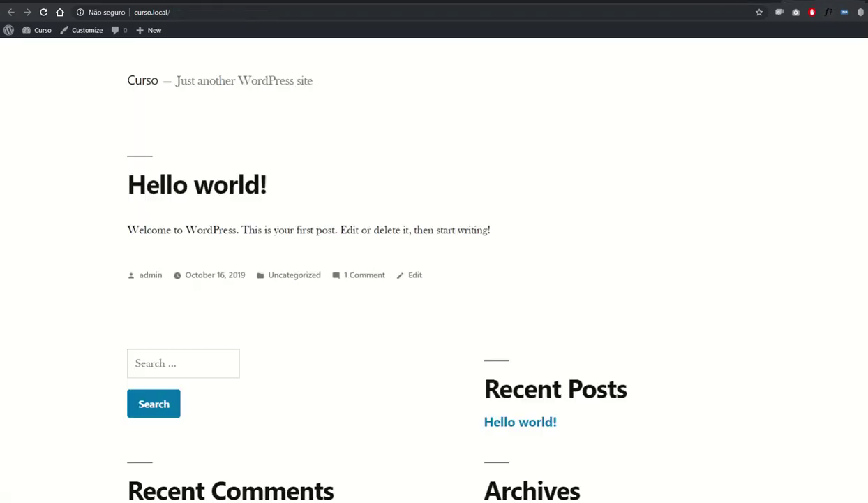
scroll(462, 258, down, 4)
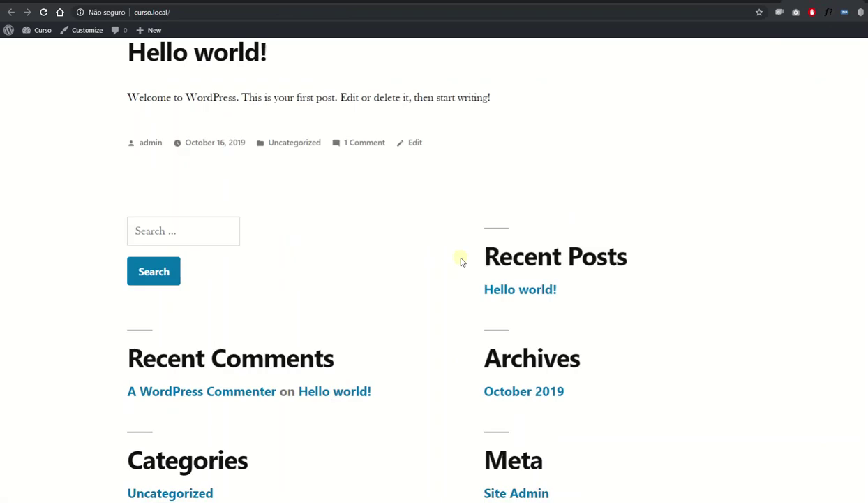
scroll(469, 252, up, 4)
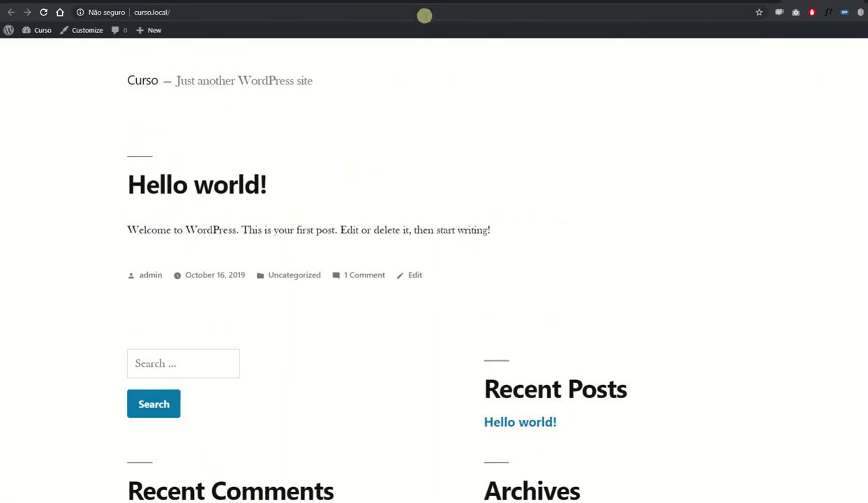
click(425, 14)
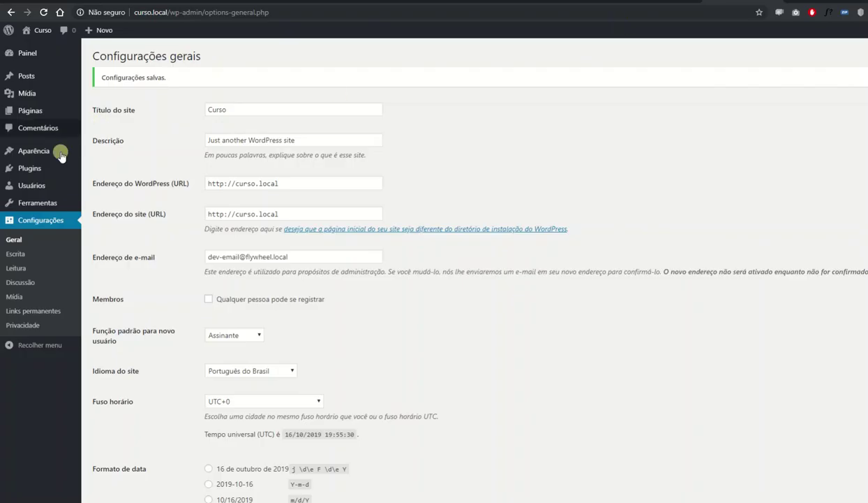
Install the Kumle theme from Adicionar novo, then view Teste2's overview in Local.
mouse_move(47, 153)
click(125, 155)
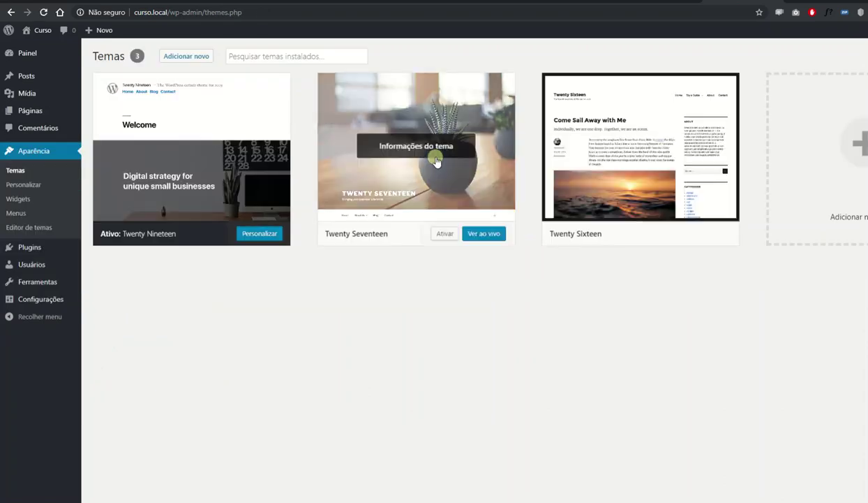
click(194, 61)
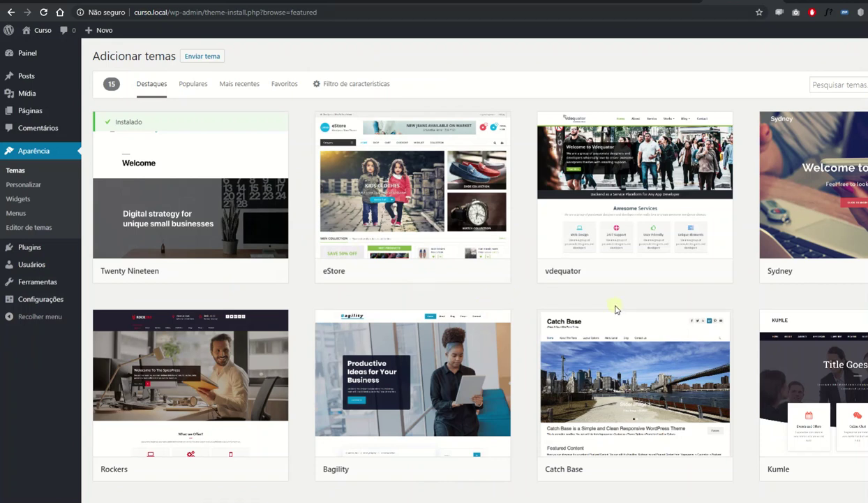
scroll(615, 305, down, 3)
click(855, 271)
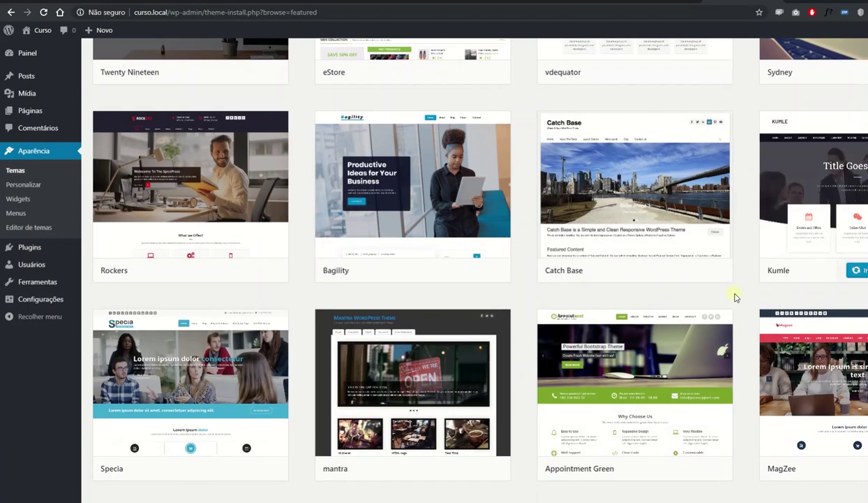
click(690, 492)
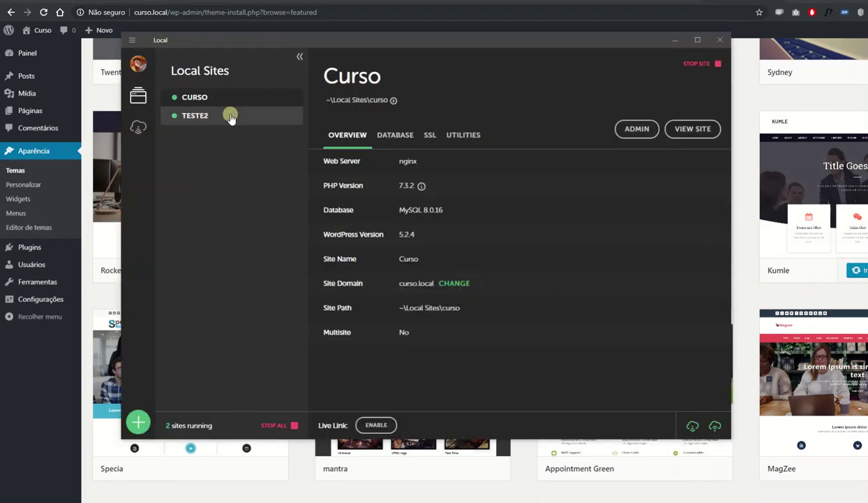
click(207, 122)
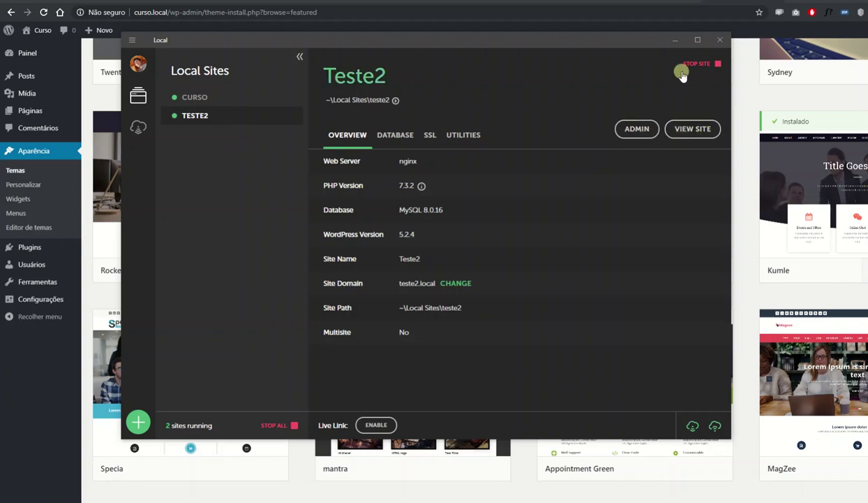
Minimize Local to return to Curso's featured themes page.
click(674, 39)
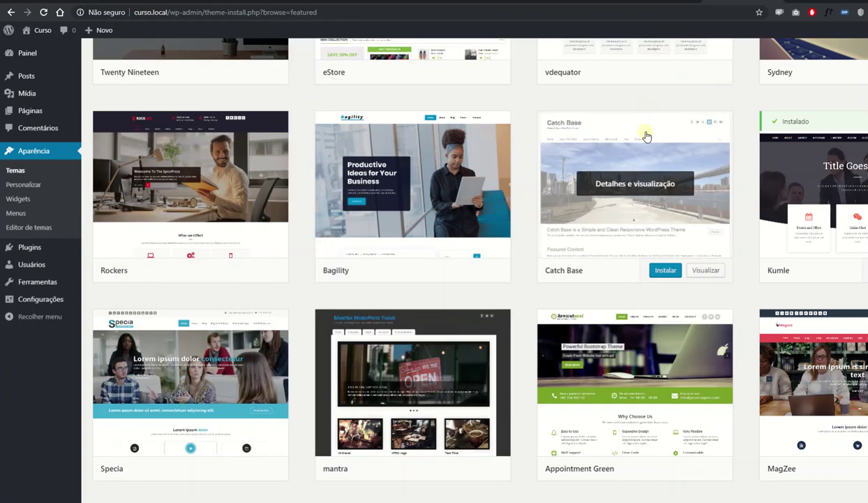
Activate Kumle, preview the front page, and open Plugins instalados.
click(820, 254)
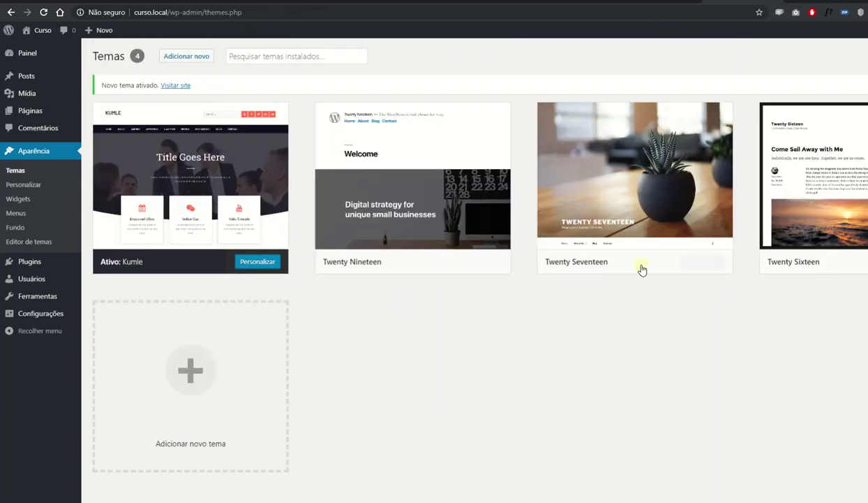
key(Return)
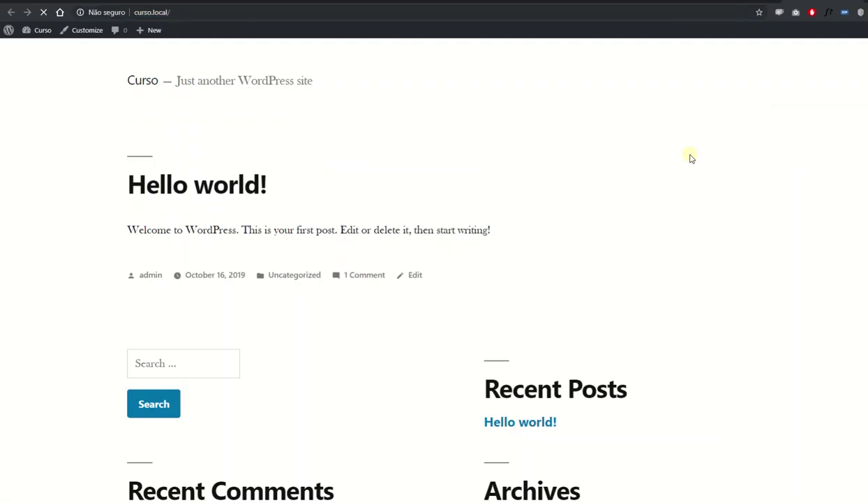
scroll(416, 229, down, 3)
scroll(419, 232, up, 3)
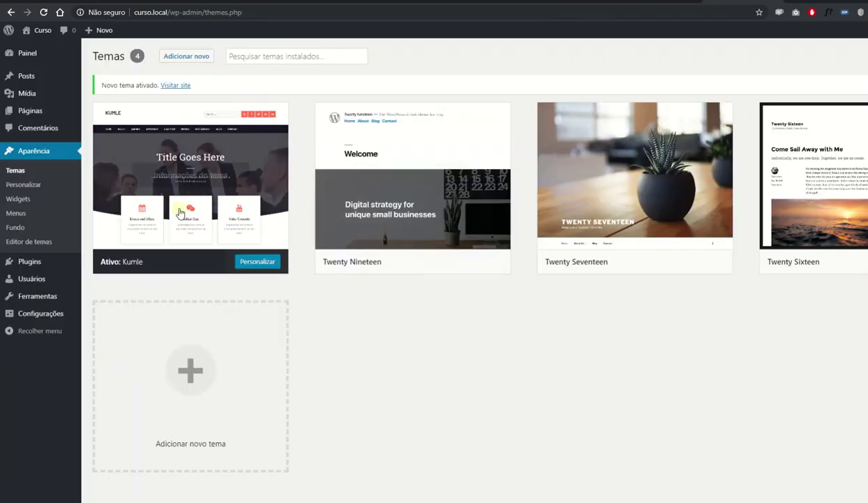
mouse_move(72, 264)
click(99, 264)
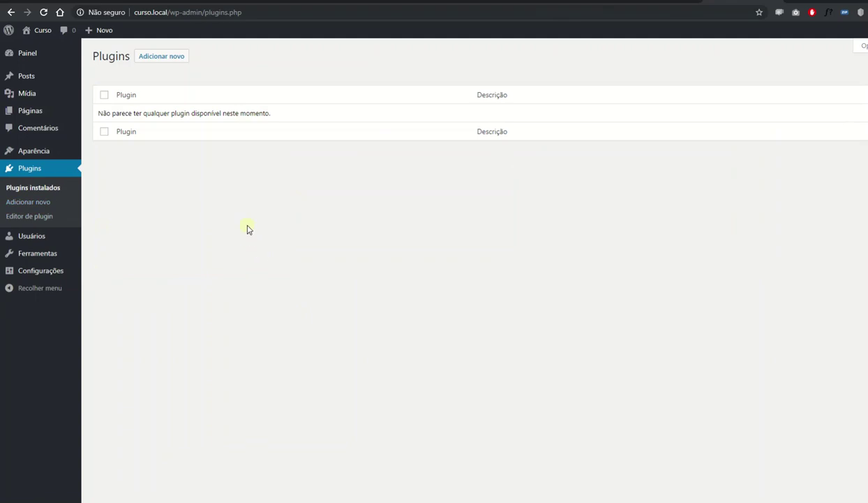
Enable Live Link for Curso in Local and open the generated ngrok link.
key(alt+Tab)
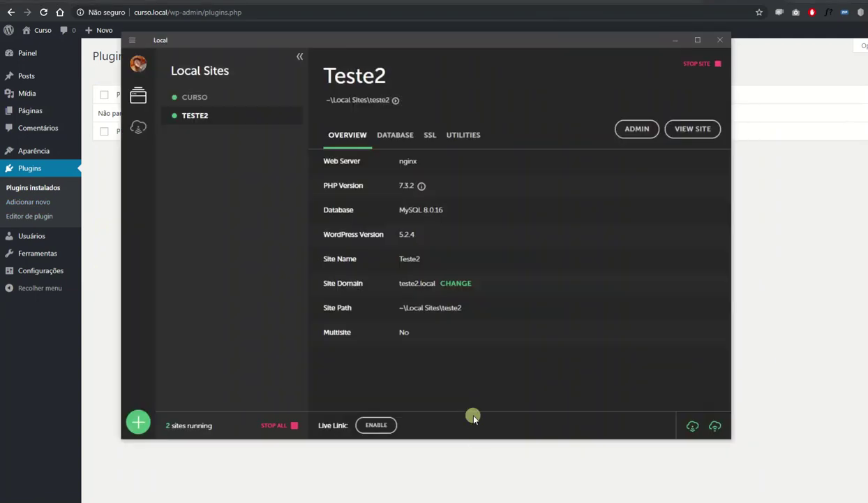
click(233, 94)
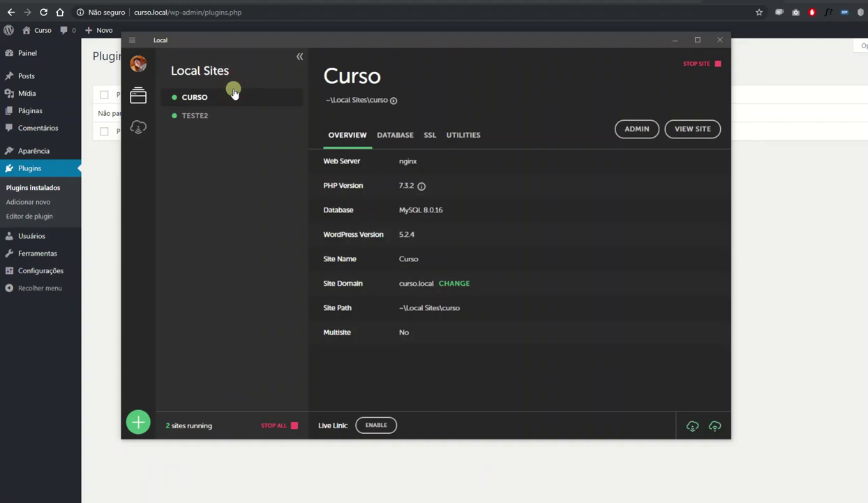
click(374, 425)
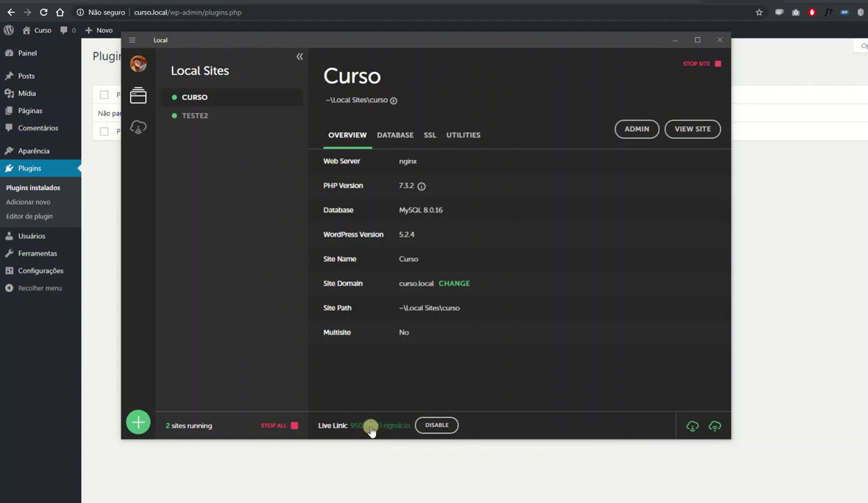
click(372, 427)
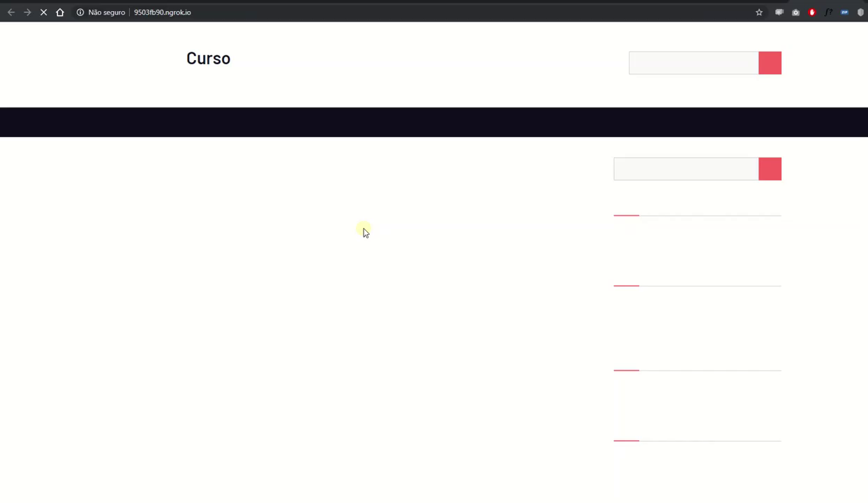
Select the ngrok address in the browser, then disable Curso's Live Link in Local.
click(237, 15)
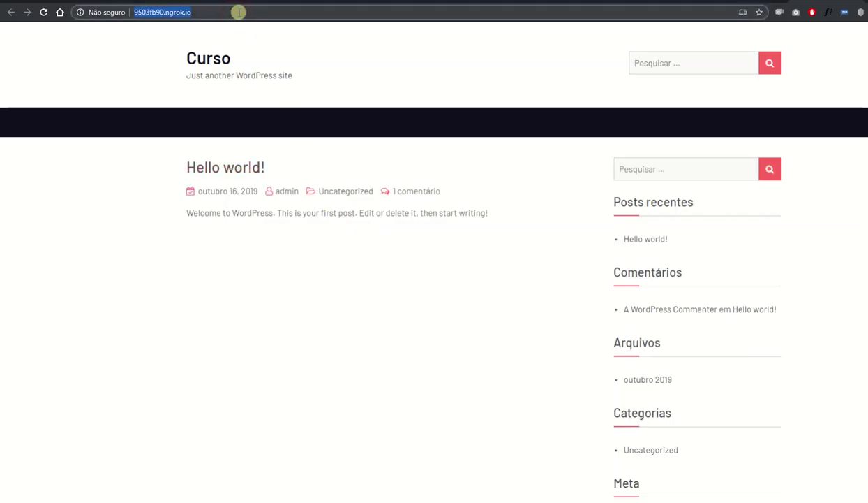
click(238, 14)
drag(238, 14, 141, 11)
key(alt+Tab)
click(437, 424)
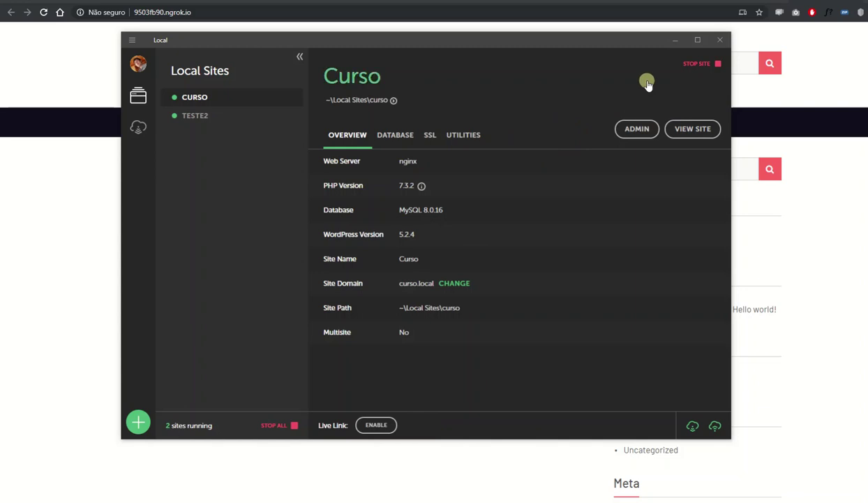
Stop both the Curso and Teste2 sites.
click(693, 66)
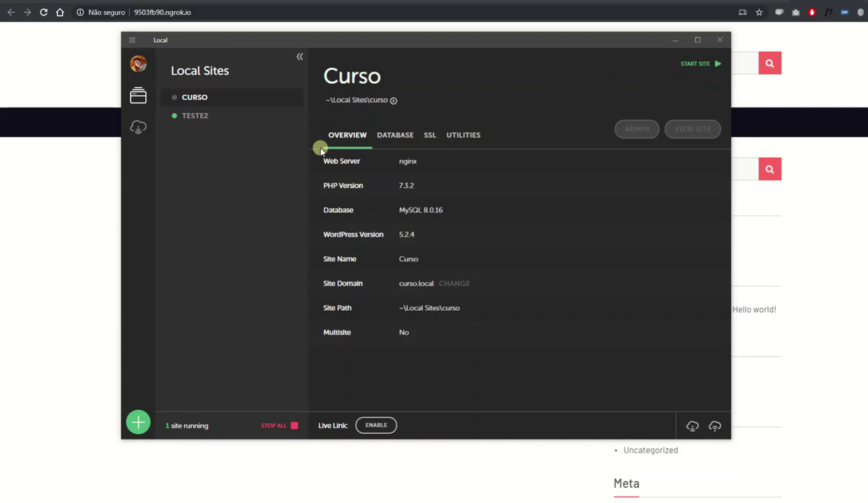
click(267, 111)
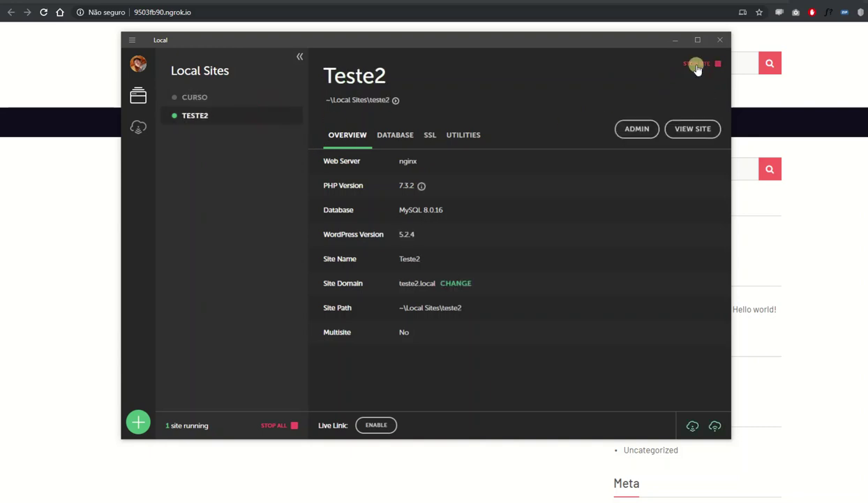
click(696, 67)
Delete the Teste2 site and minimize Local.
right_click(209, 118)
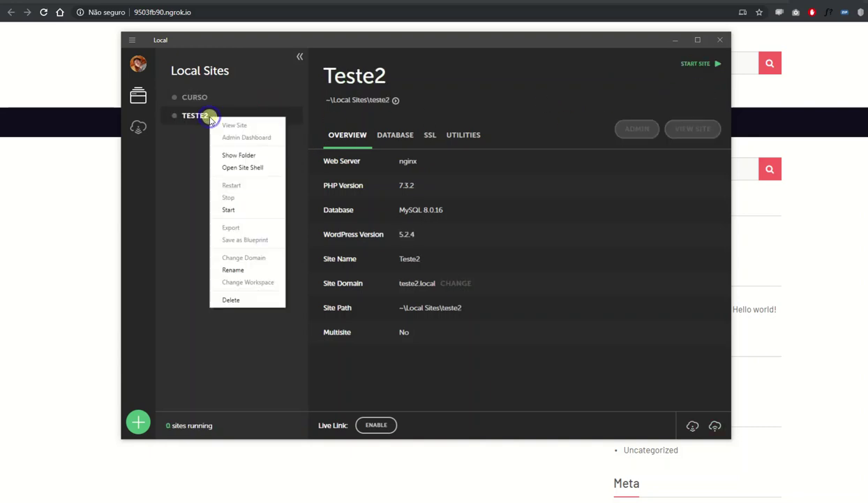
click(229, 299)
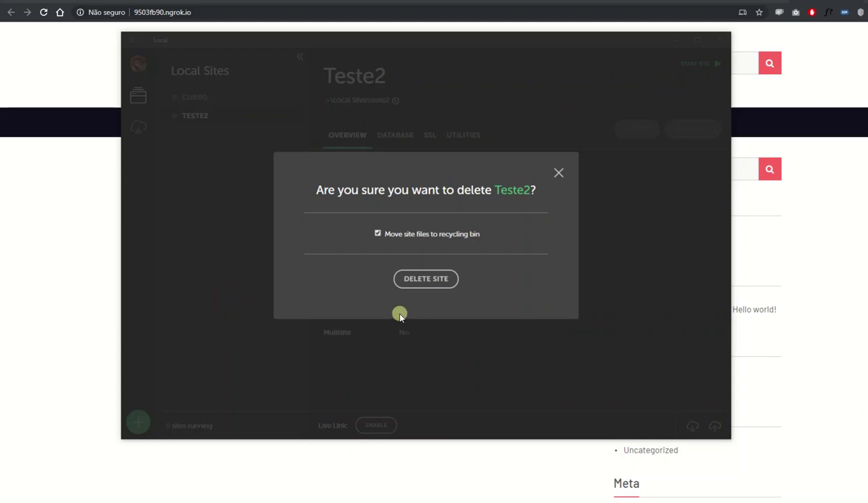
click(411, 279)
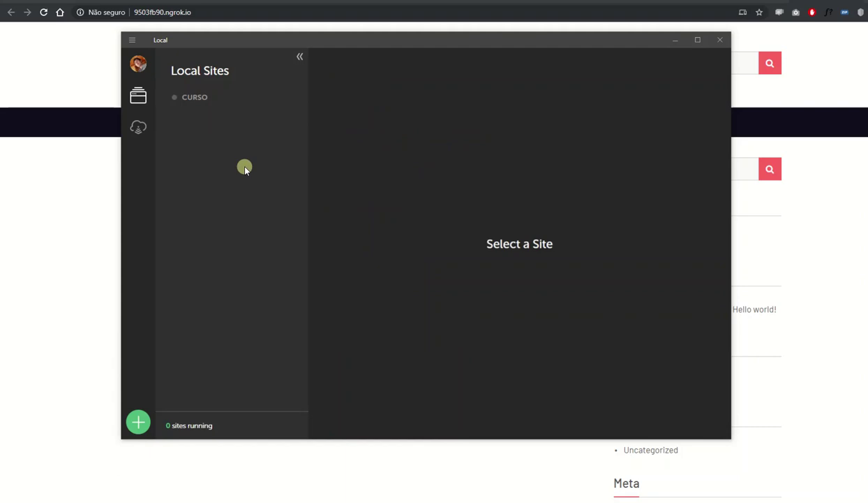
click(673, 44)
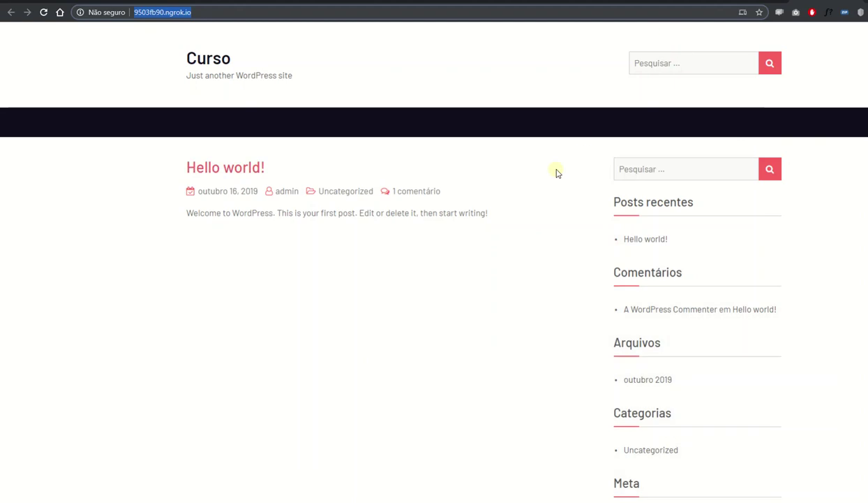